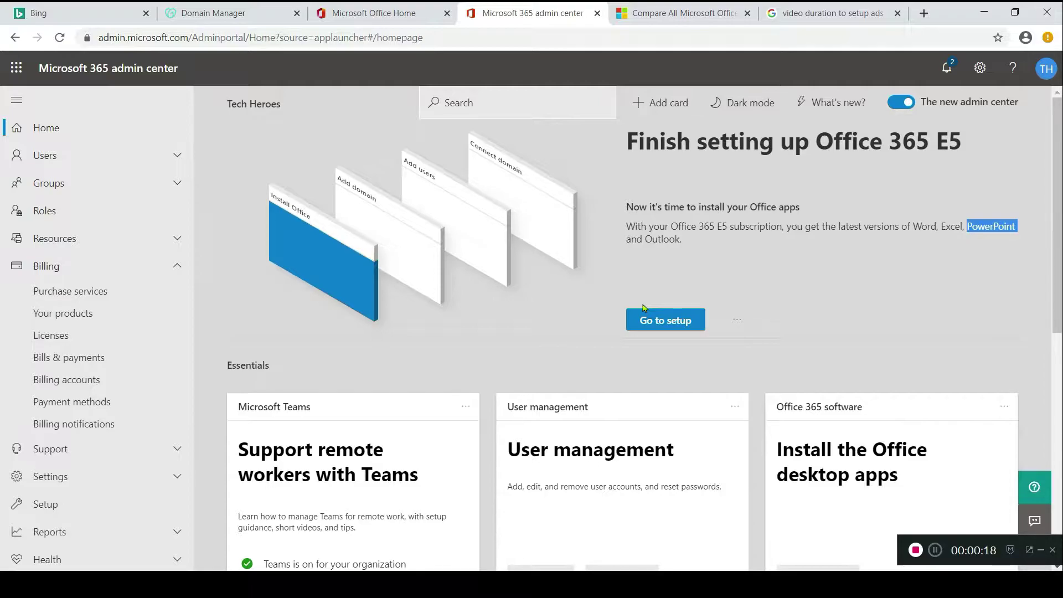
# - Switch to the GoDaddy DNS Management page for AMAIAHOMES.COM
pyautogui.click(261, 22)
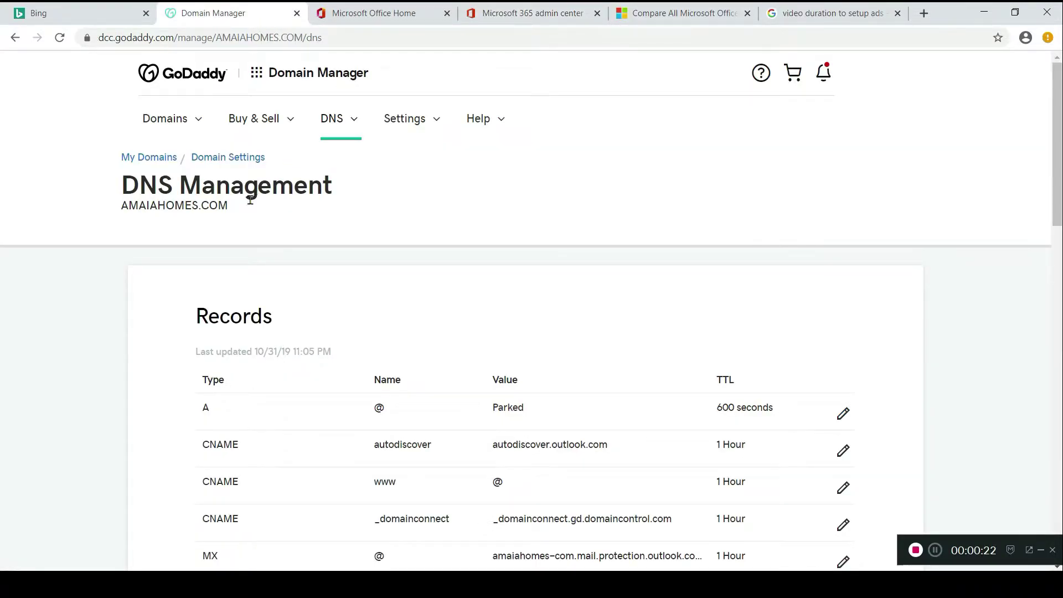
pyautogui.doubleClick(215, 205)
pyautogui.moveTo(175, 205); pyautogui.dragTo(106, 216)
pyautogui.click(290, 223)
# - Return to the admin center and start adding a domain from Settings > Domains
pyautogui.click(555, 15)
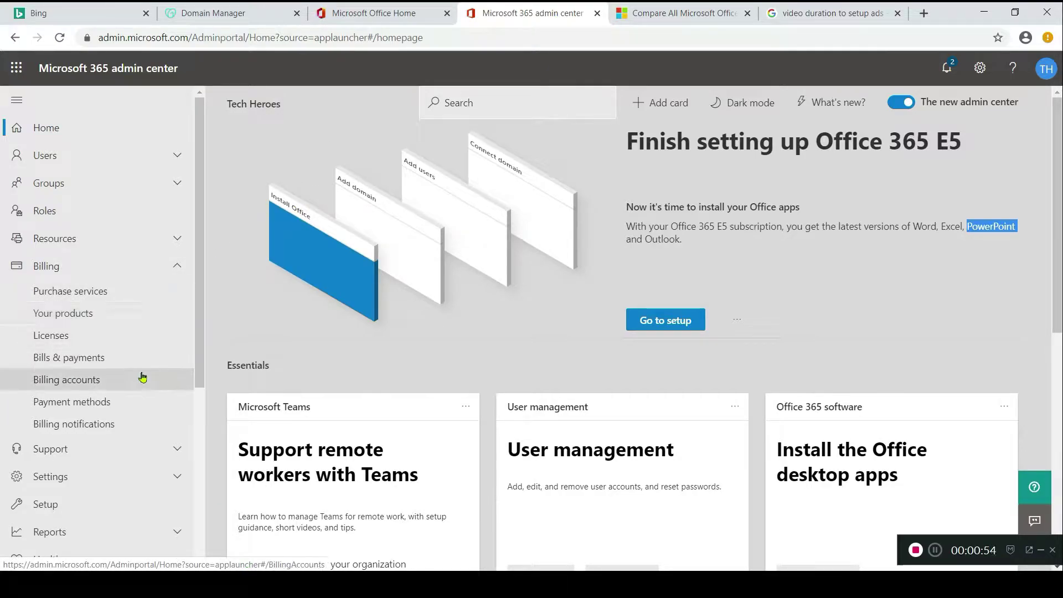
pyautogui.click(106, 475)
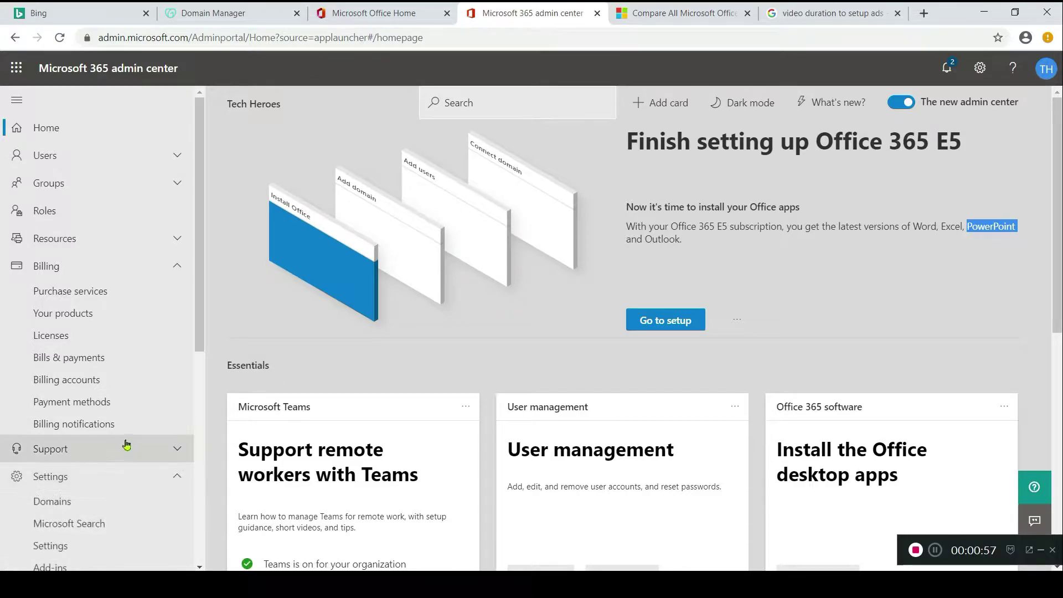
pyautogui.click(98, 501)
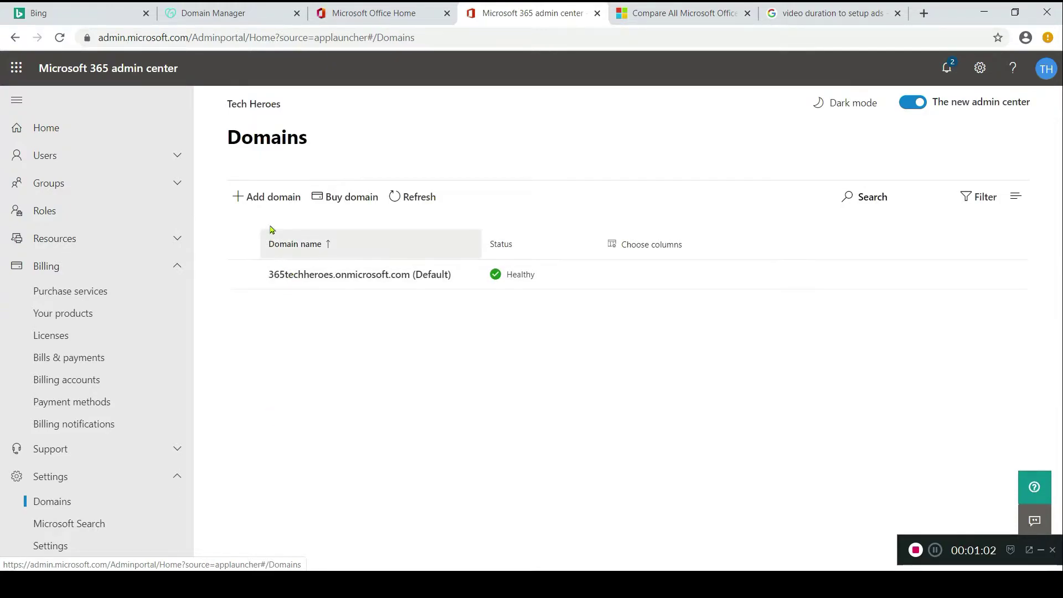
pyautogui.click(271, 201)
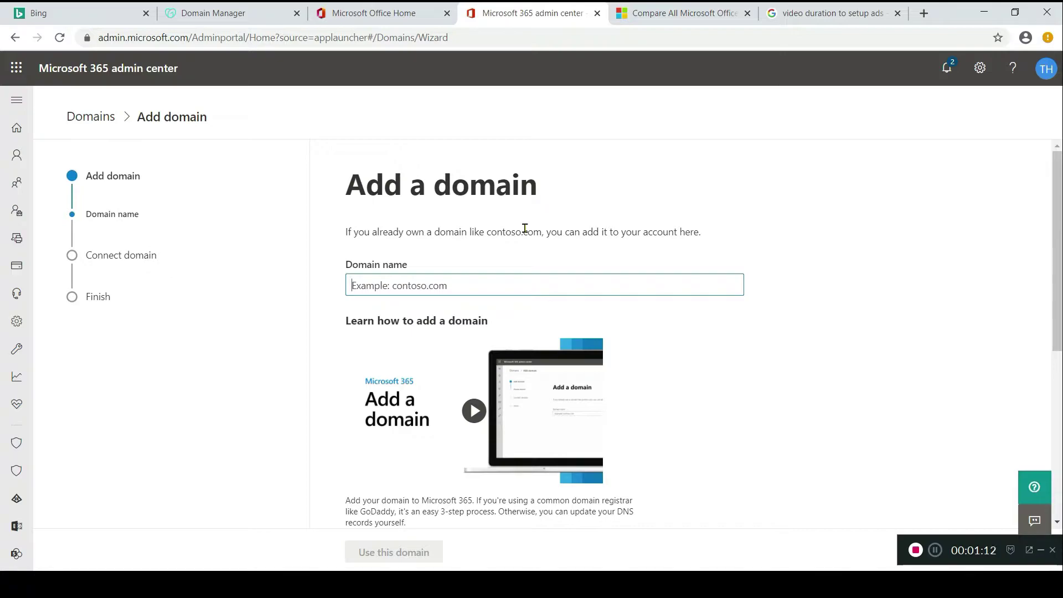
# - Enter amaiahomes.com as the new domain name and submit it
pyautogui.write('amaiahomes.com')
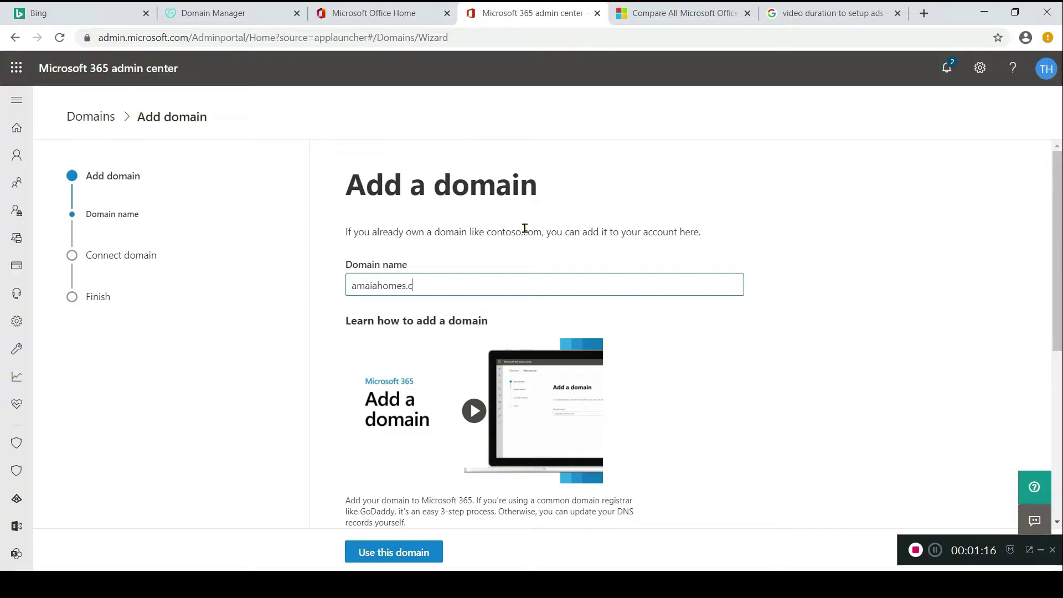
pyautogui.click(410, 553)
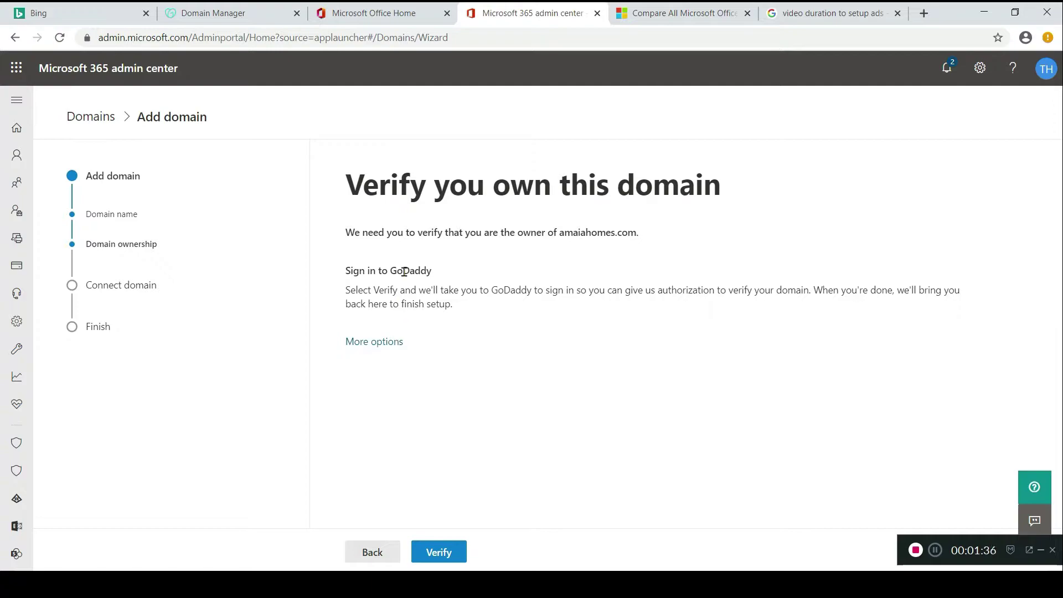
# - Verify ownership of amaiahomes.com by authorizing Microsoft through GoDaddy
pyautogui.click(447, 545)
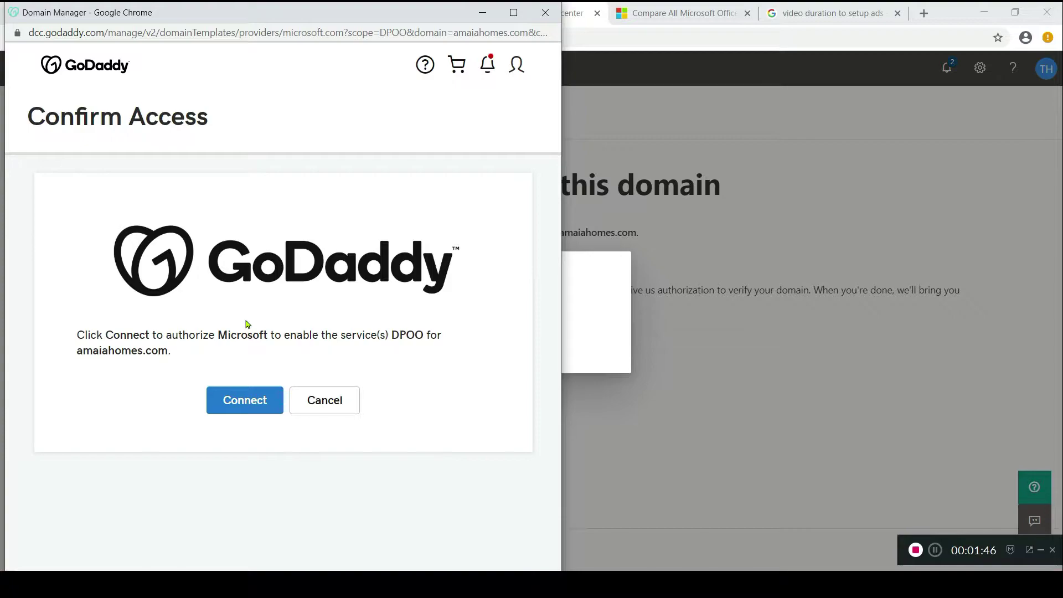
pyautogui.click(264, 405)
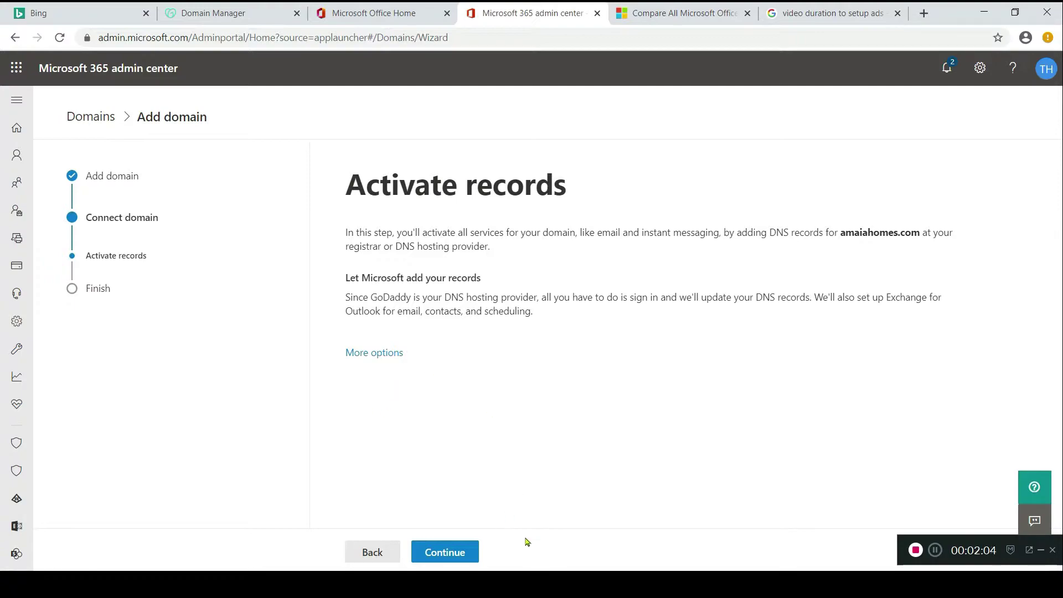
# - Keep the Exchange and Teams DNS records selected for amaiahomes.com and start configuring them
pyautogui.click(469, 553)
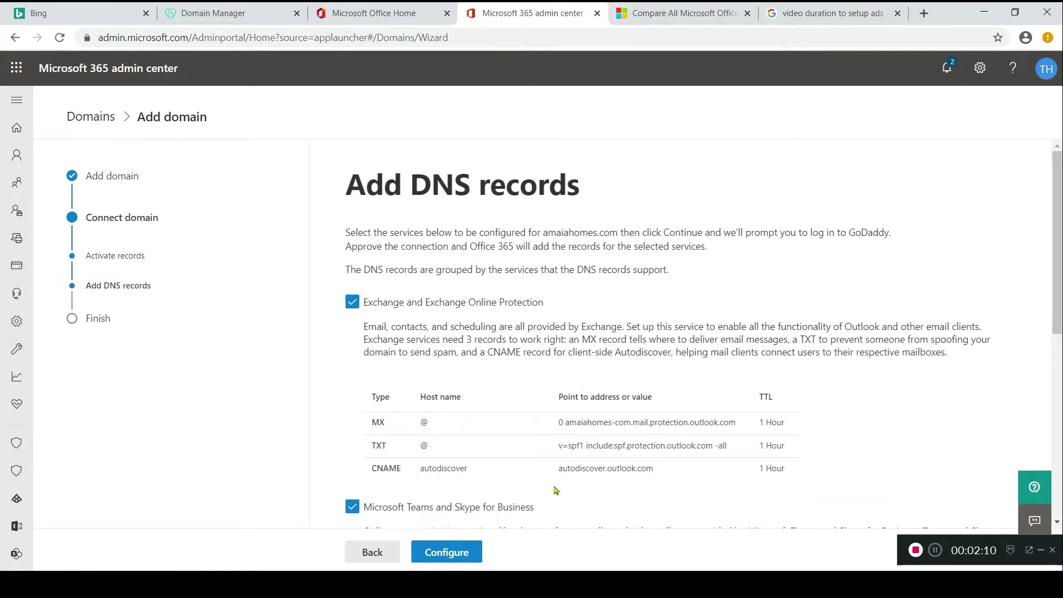
pyautogui.scroll(-1, 556, 491)
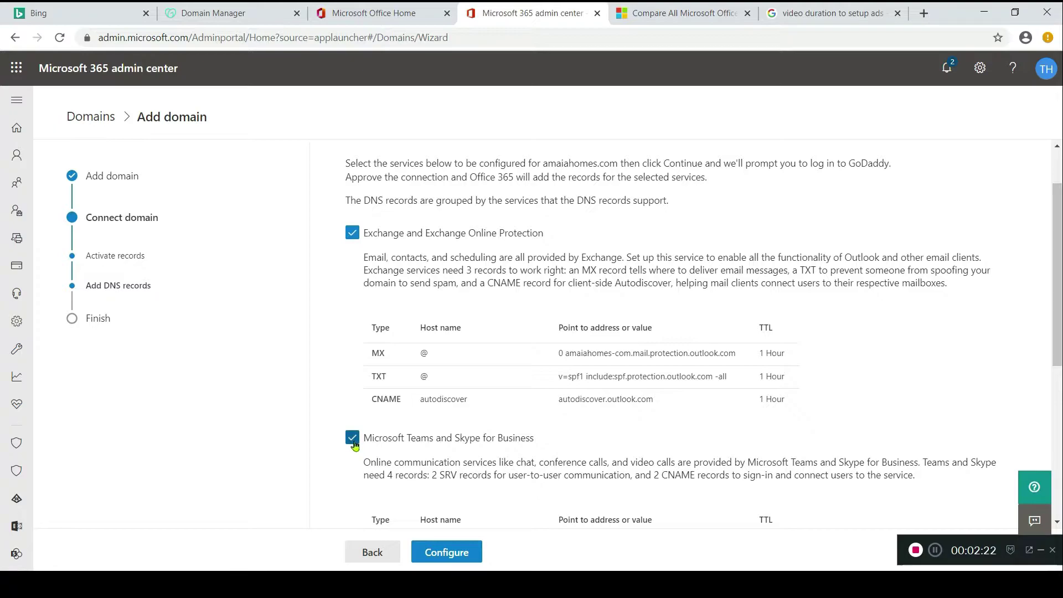
pyautogui.click(471, 554)
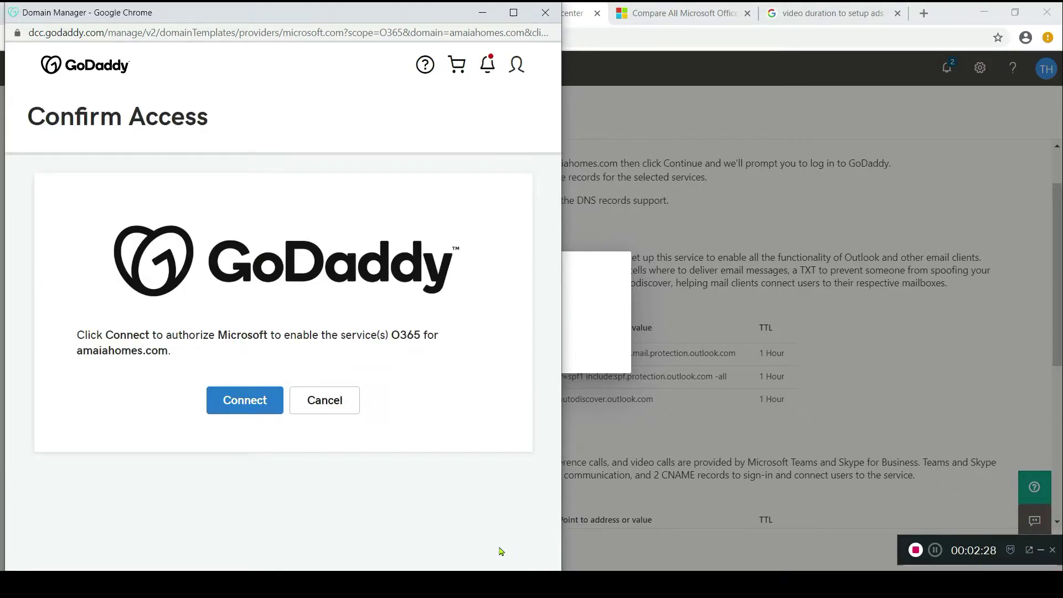
# - Authorize O365 in GoDaddy so the amaiahomes.com DNS records get added
pyautogui.click(259, 402)
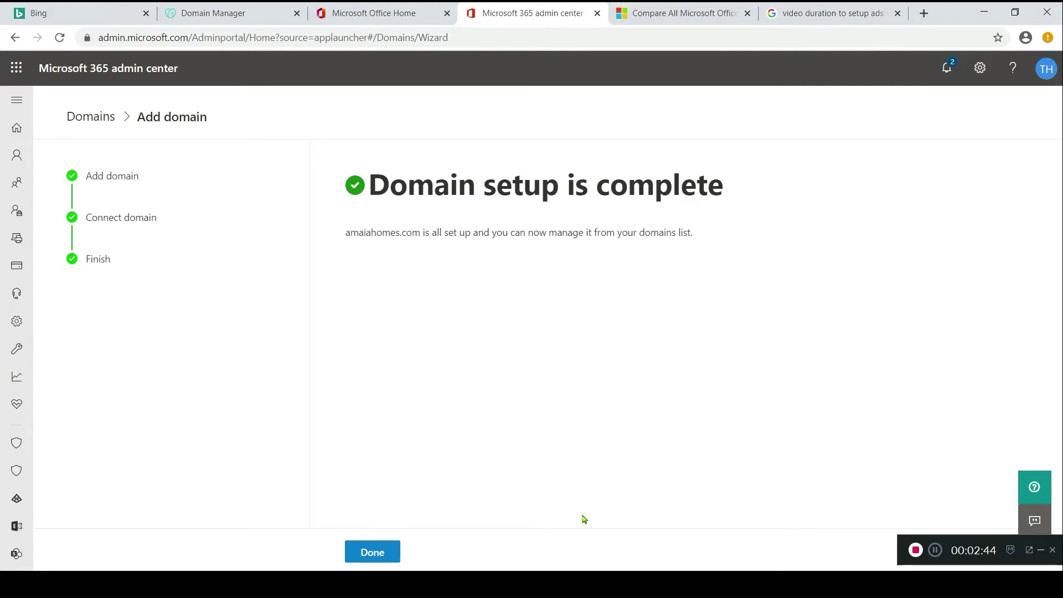
# - Close the finished domain setup and go to Users > Active users
pyautogui.click(393, 554)
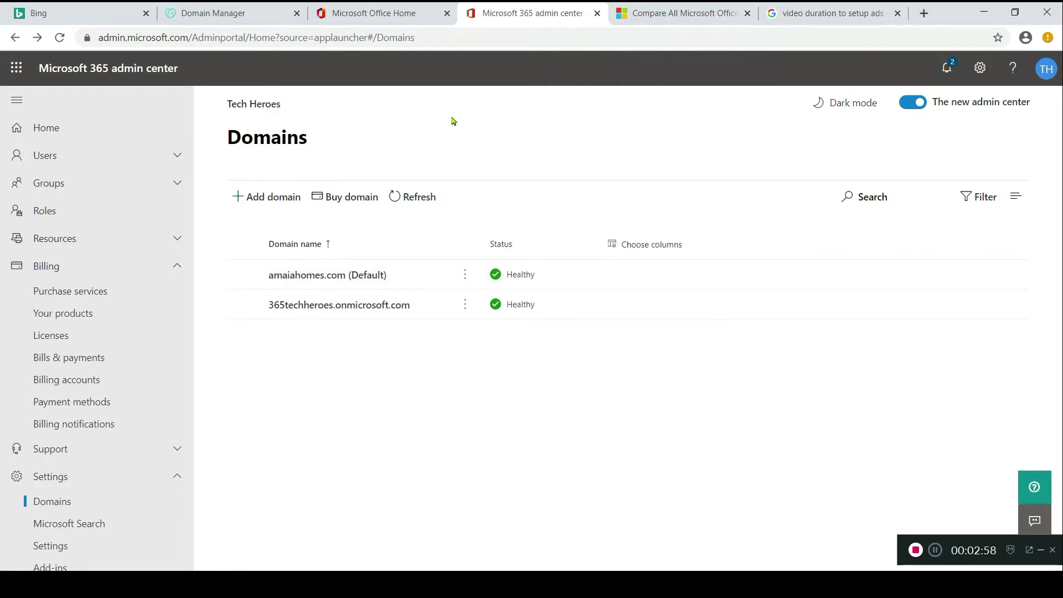
pyautogui.click(170, 155)
pyautogui.click(152, 178)
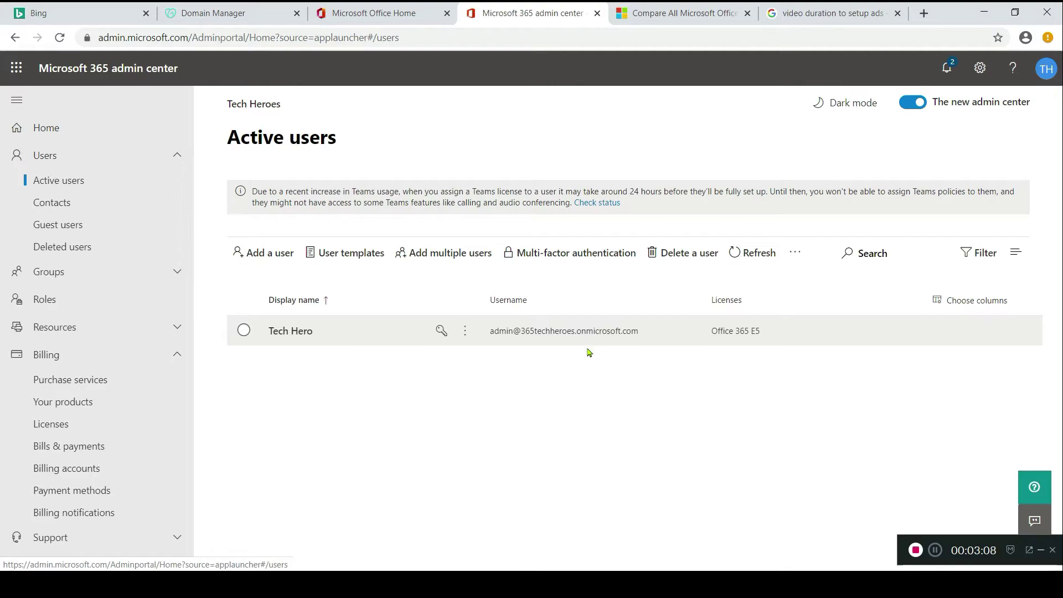
# - Start a new user with their first and last name and an amaiahomes.com username
pyautogui.click(250, 258)
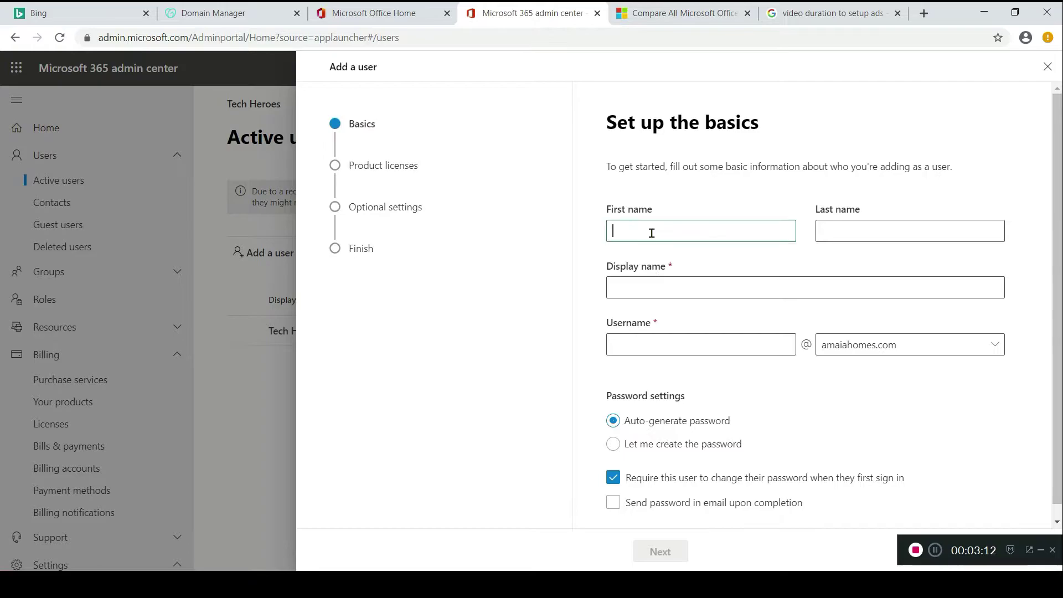
pyautogui.write('Tech')
pyautogui.press('Tab')
pyautogui.write('Heroes')
pyautogui.press('Tab')
pyautogui.press('Tab')
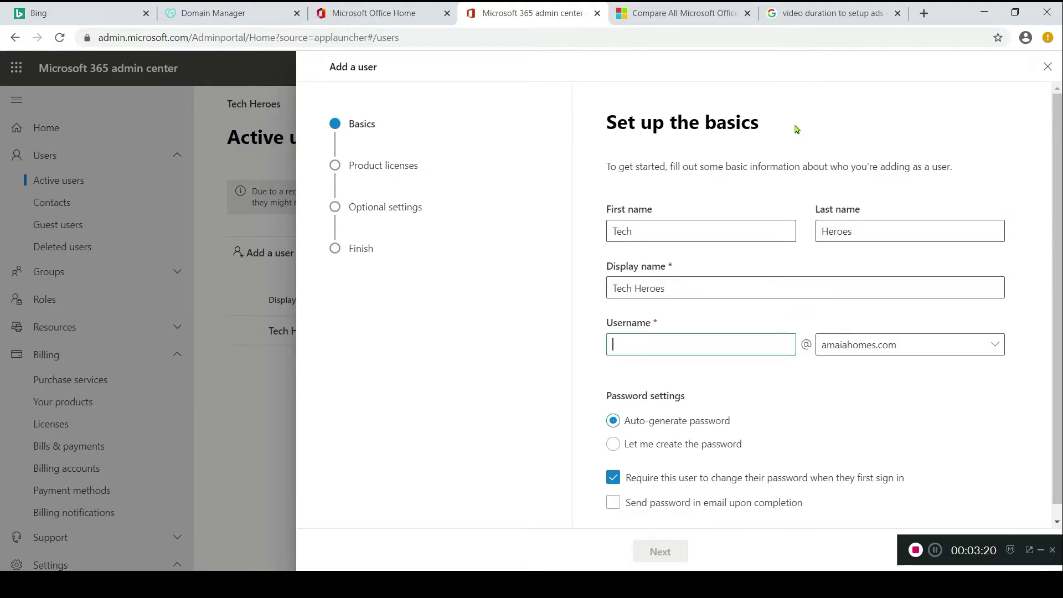
pyautogui.scroll(-1, 886, 370)
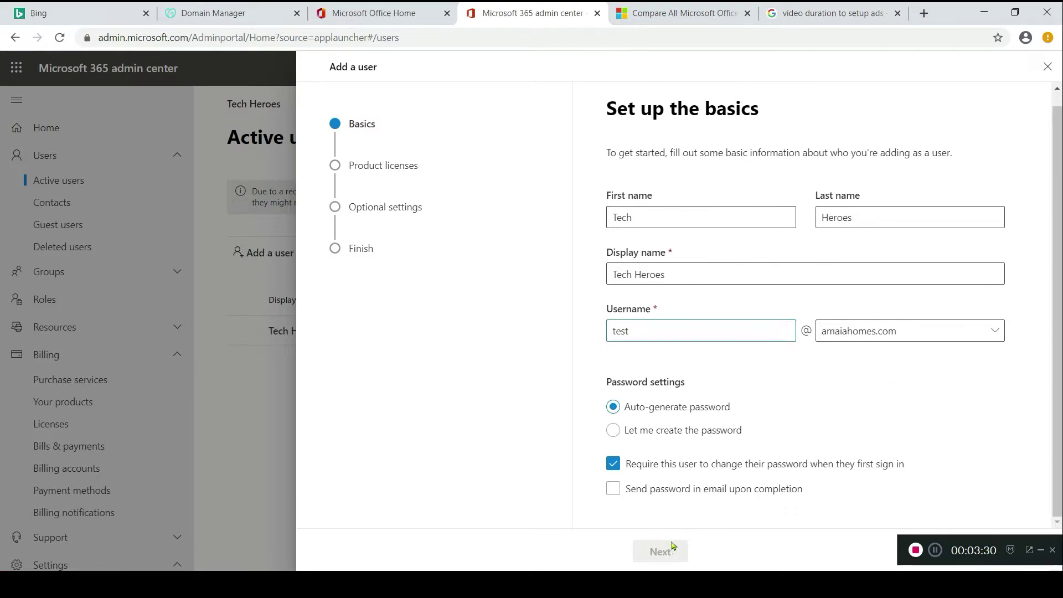
pyautogui.click(761, 433)
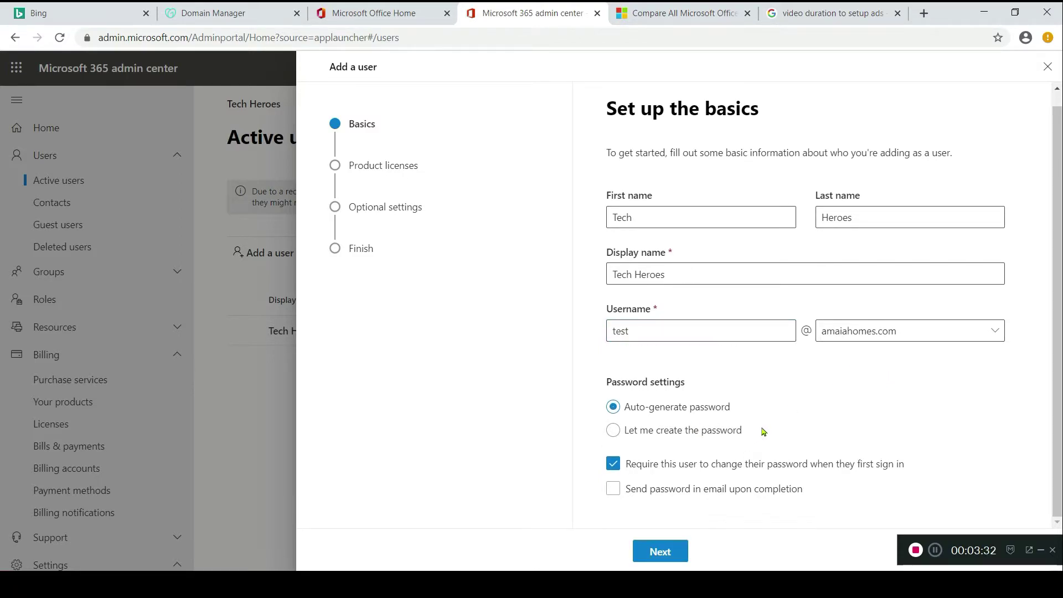
# - Set a custom password for the user without requiring a change at first sign-in
pyautogui.click(735, 432)
pyautogui.scroll(-2, 825, 411)
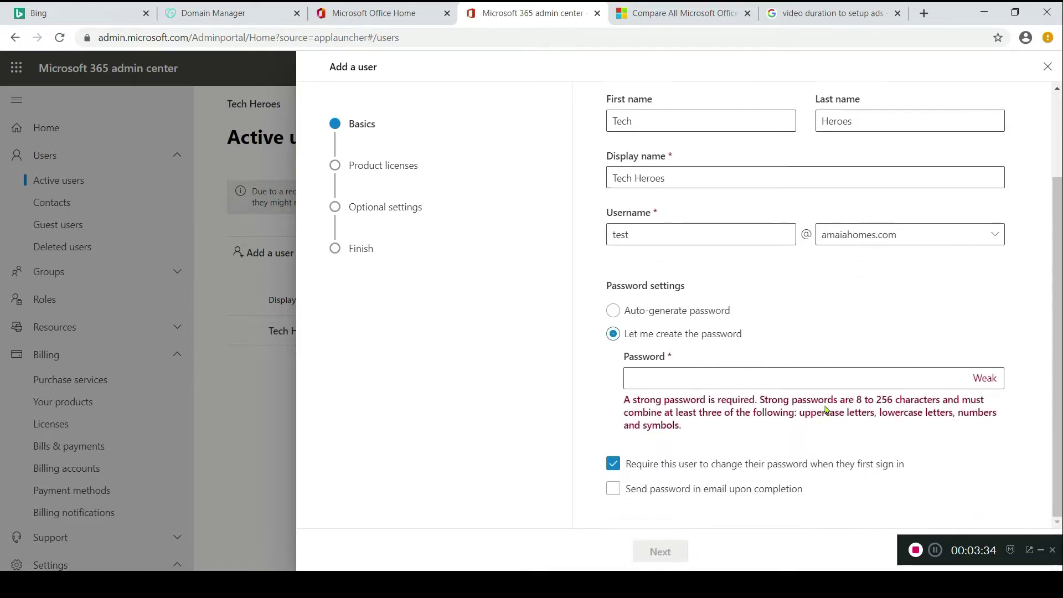
pyautogui.click(686, 374)
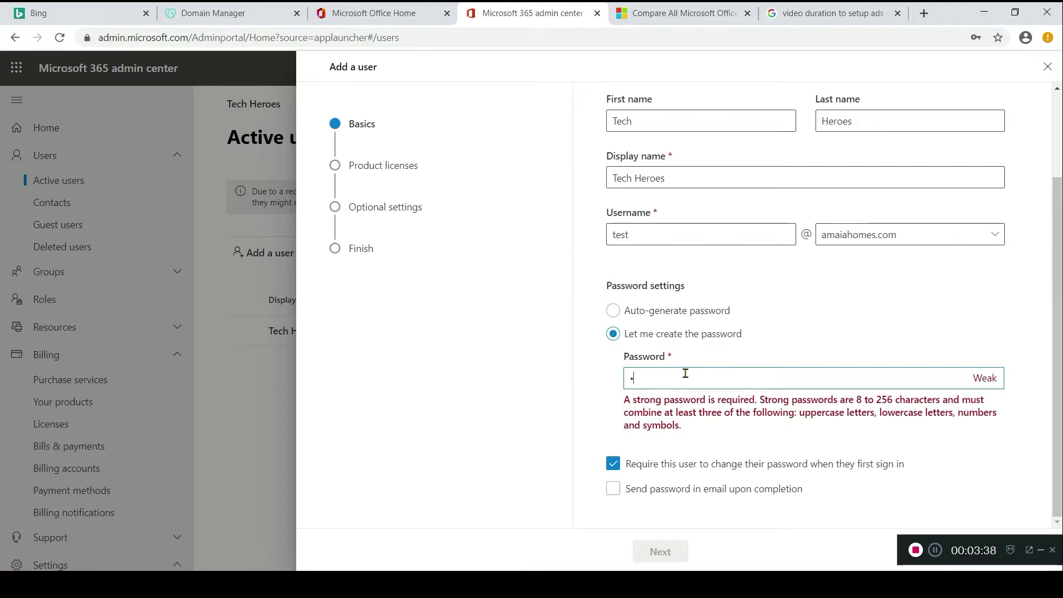
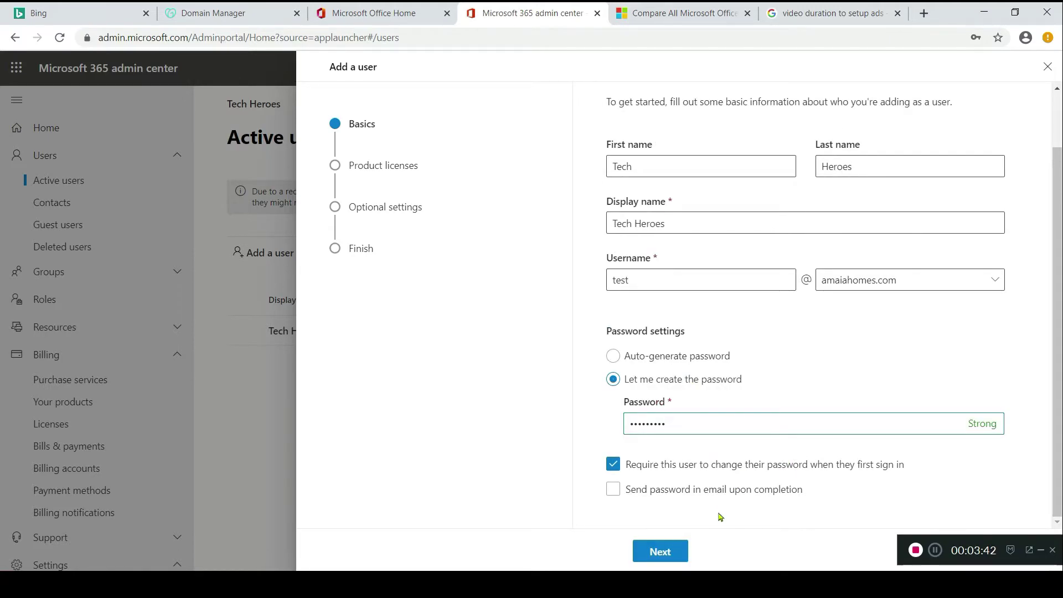
pyautogui.click(613, 465)
pyautogui.click(660, 551)
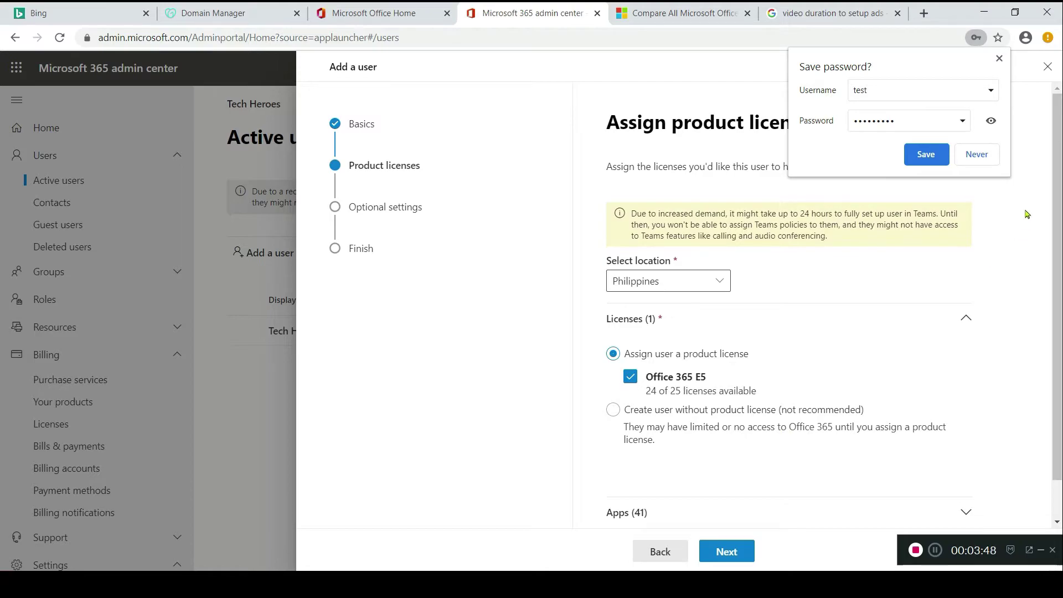
# - Decline saving the password in the browser and keep the Office 365 E5 license
pyautogui.click(994, 156)
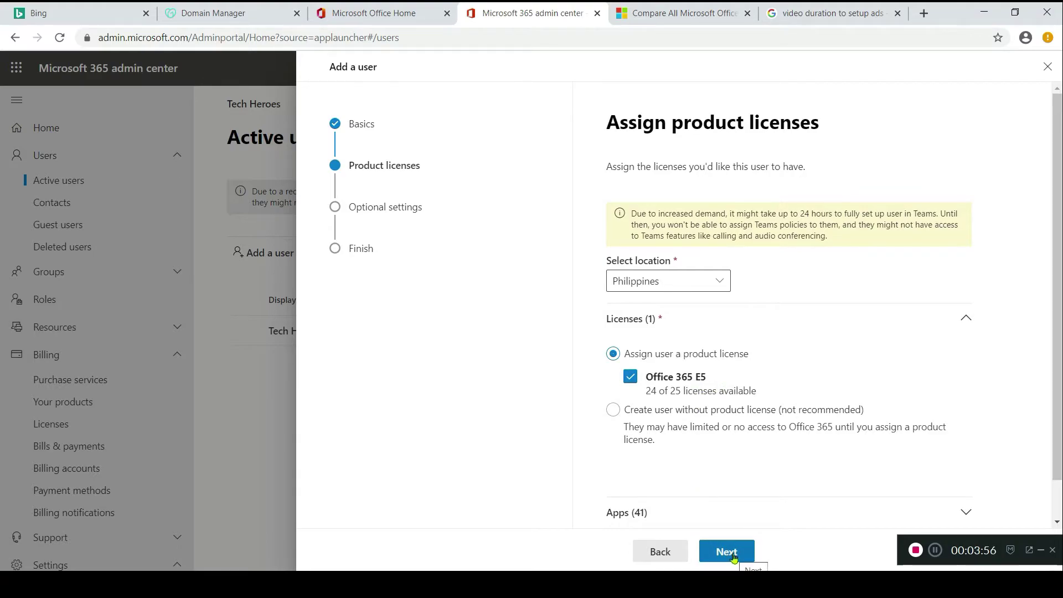
pyautogui.click(727, 552)
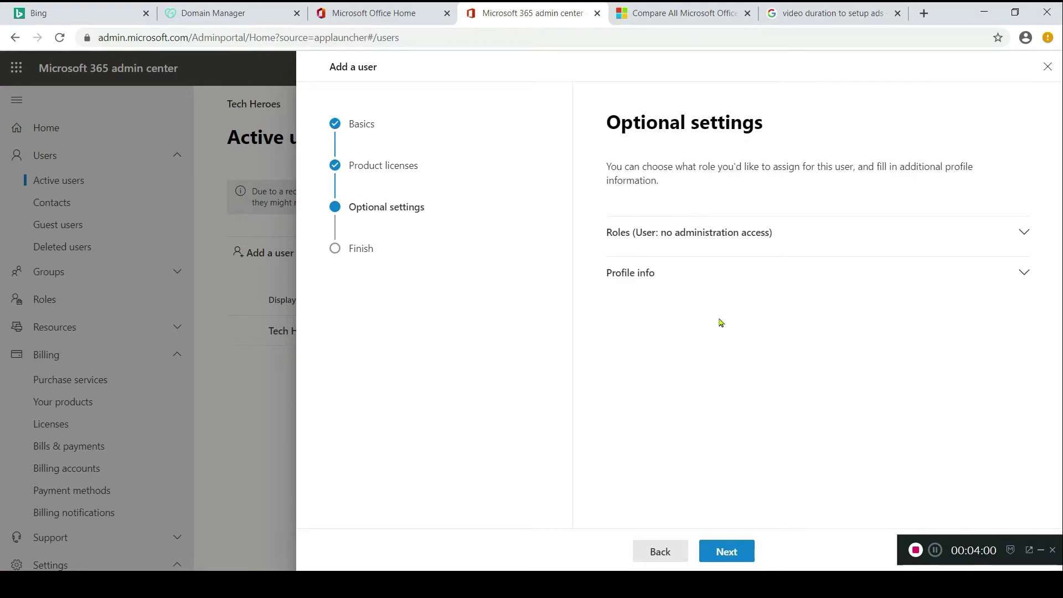
# - Give the new user admin center access with the Global admin role and finish adding them
pyautogui.click(708, 234)
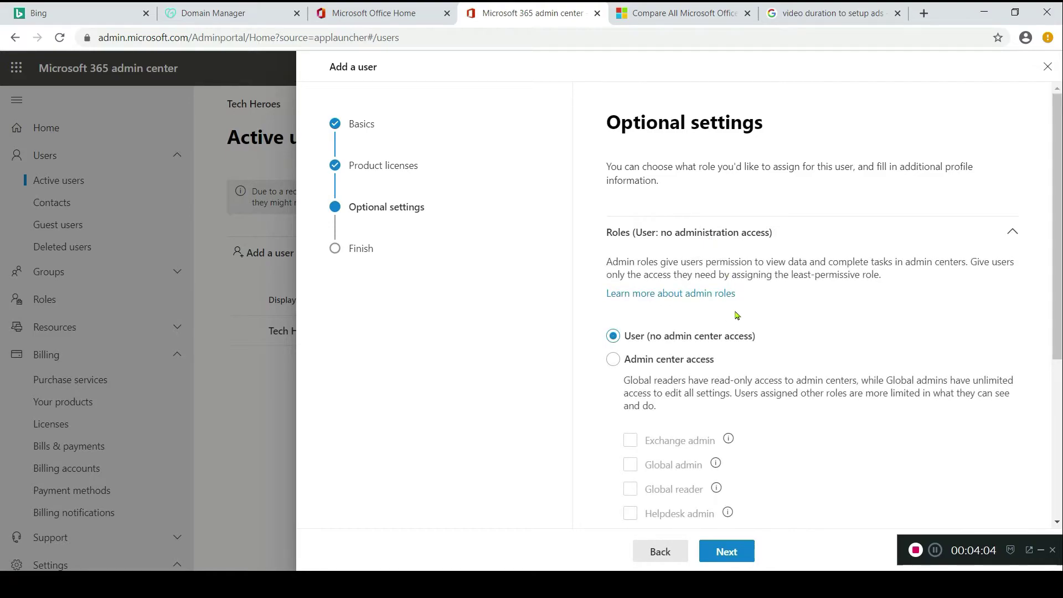
pyautogui.scroll(-2, 734, 313)
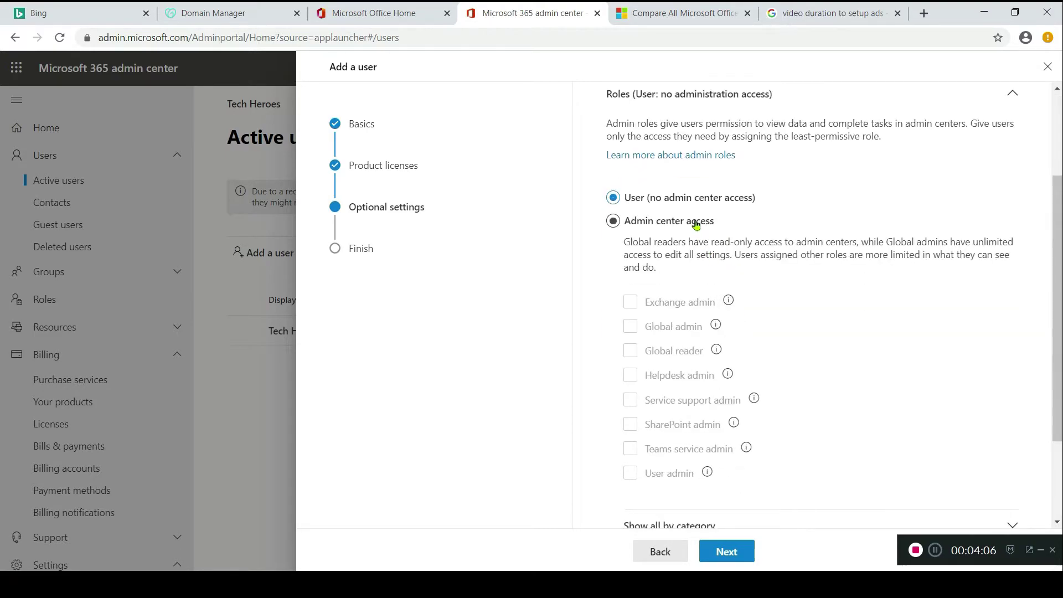
pyautogui.click(715, 229)
pyautogui.scroll(-2, 775, 252)
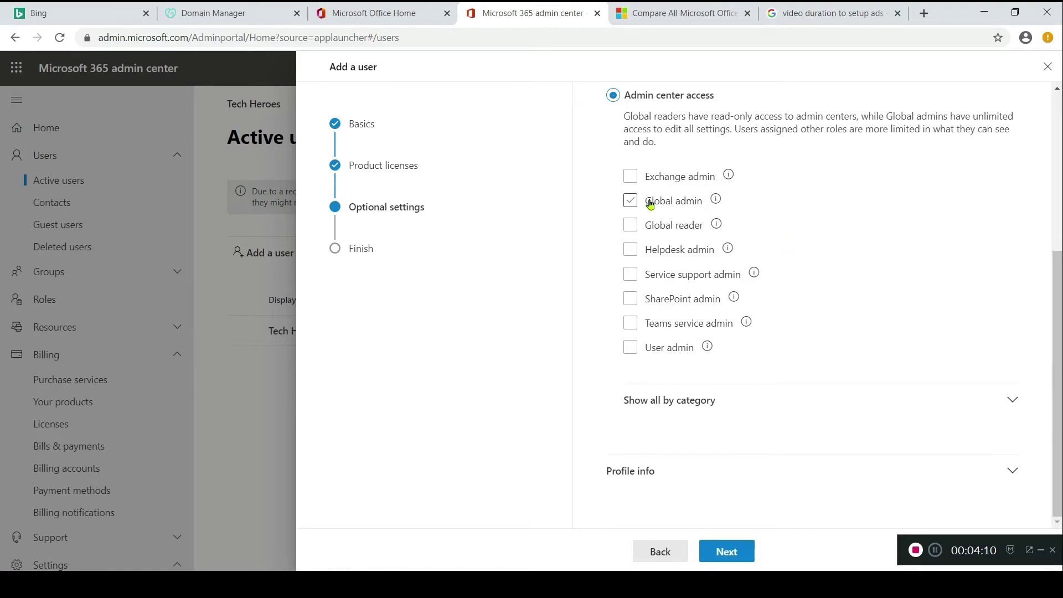
pyautogui.click(631, 201)
pyautogui.click(730, 548)
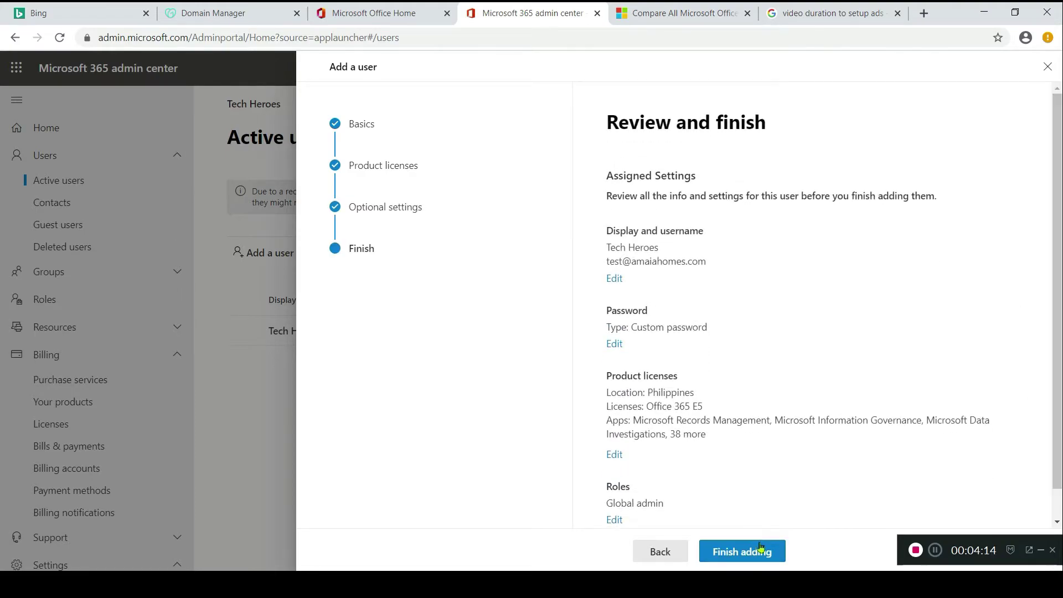
pyautogui.click(766, 558)
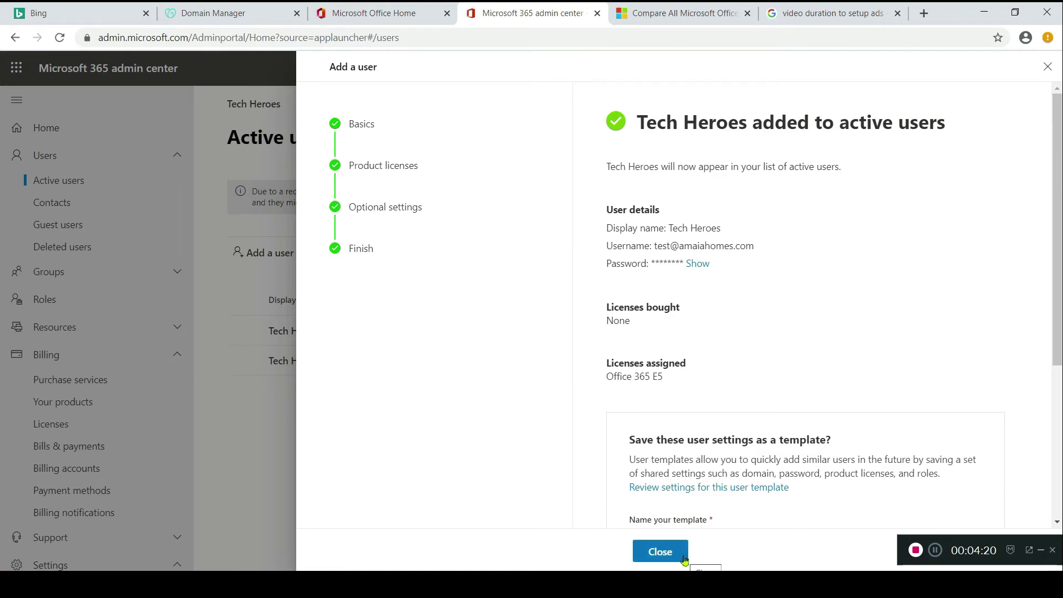
# - Dismiss the user-added confirmation and check the Tech Heroes user's mailbox status in its details
pyautogui.click(686, 558)
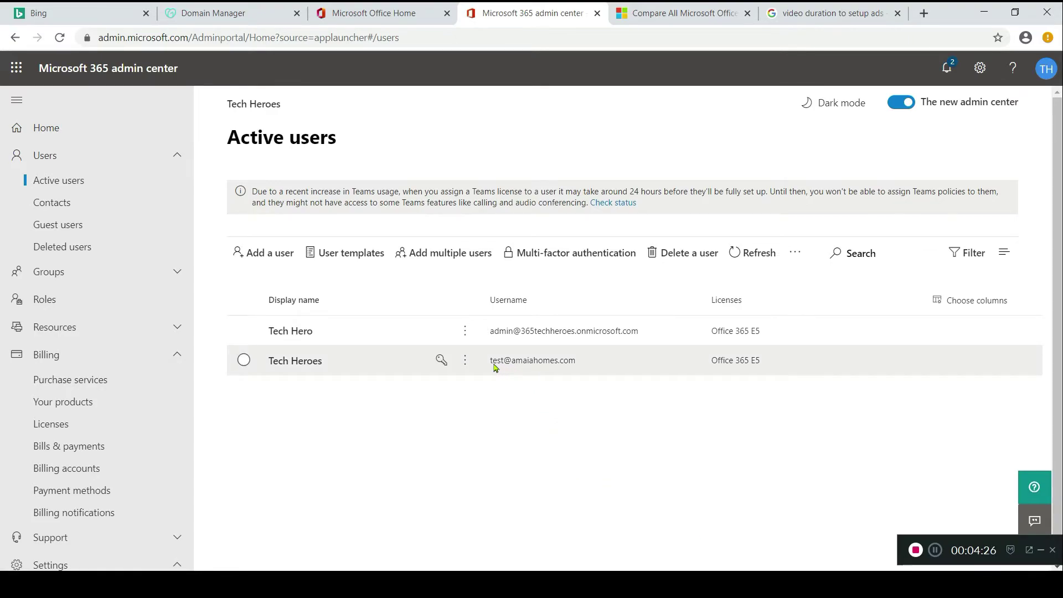
pyautogui.click(573, 367)
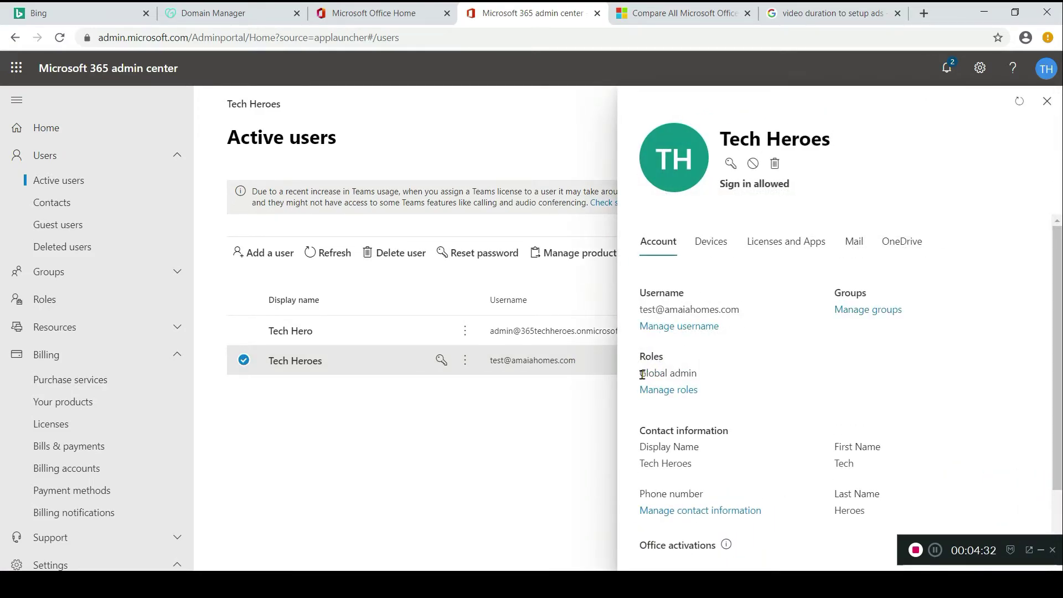
pyautogui.click(854, 253)
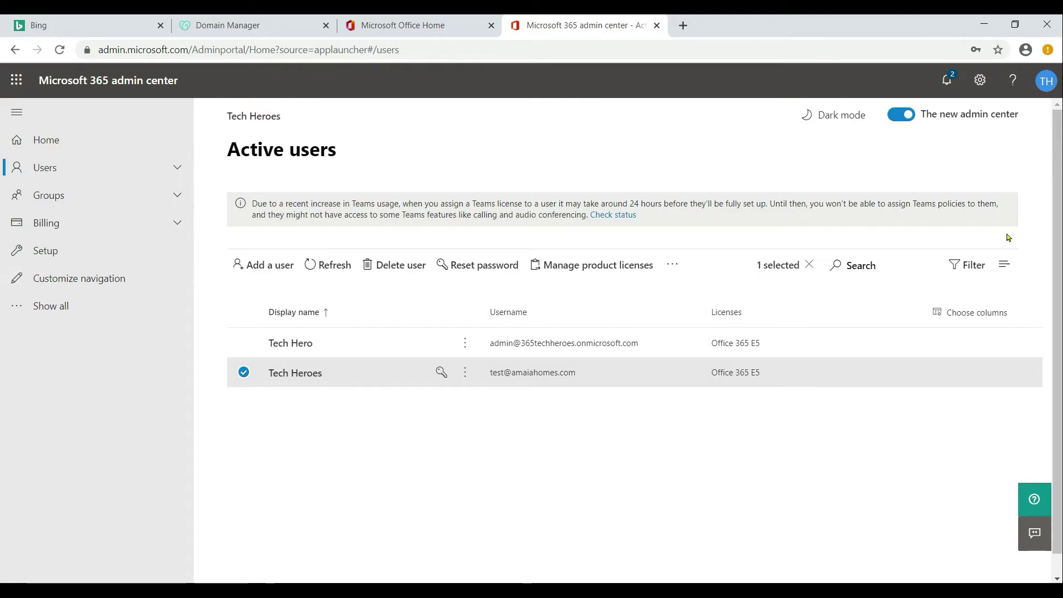
# - Go to office.com in a new private browser window
pyautogui.click(1048, 49)
pyautogui.click(930, 125)
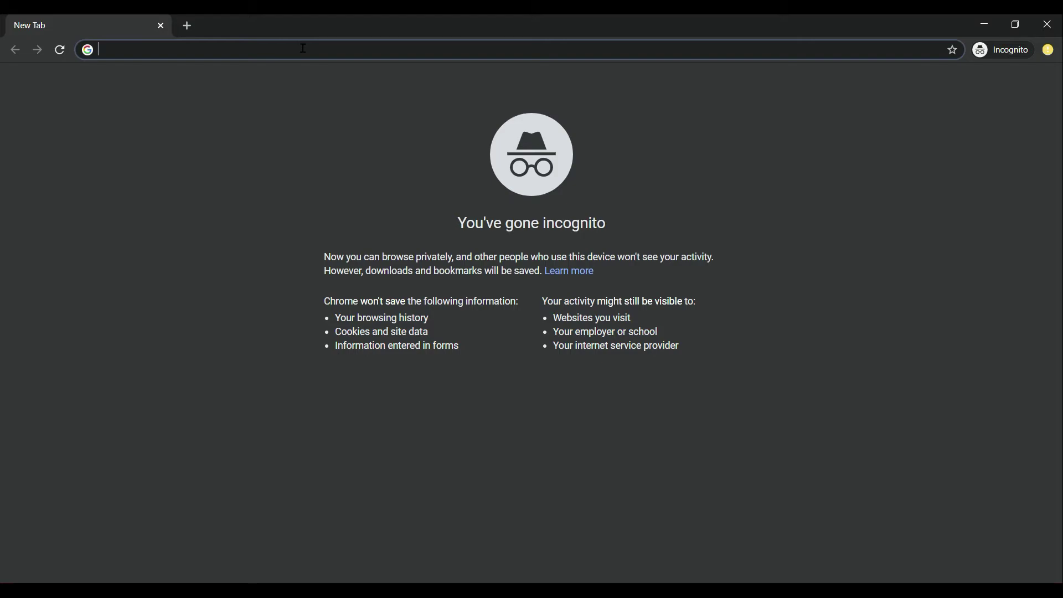
pyautogui.write('office.com')
pyautogui.press('Return')
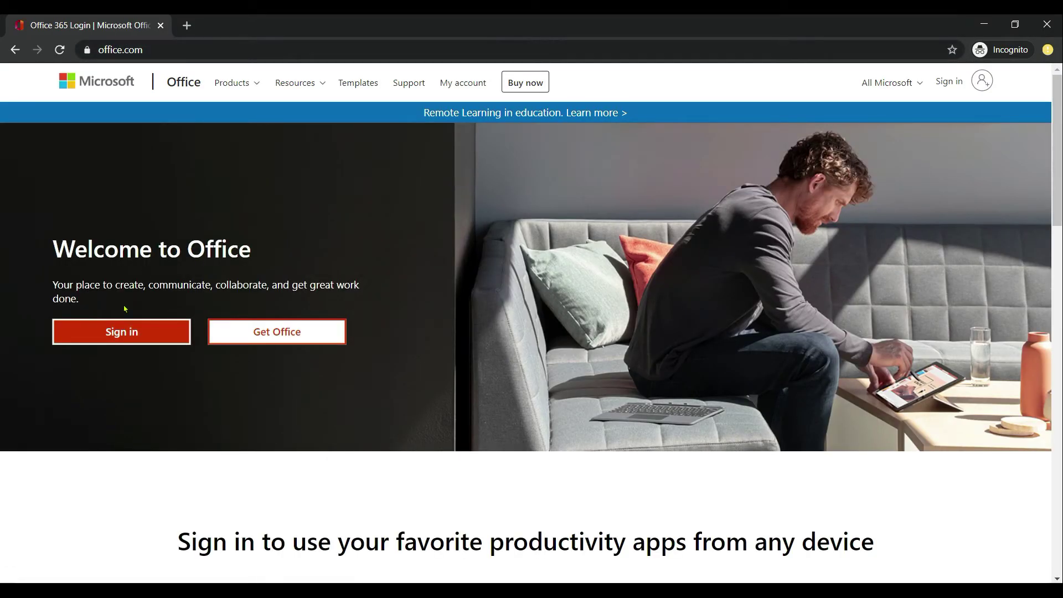
# - Sign in with the new user's e-mail and password, stay signed in, and dismiss the welcome carousel
pyautogui.click(154, 332)
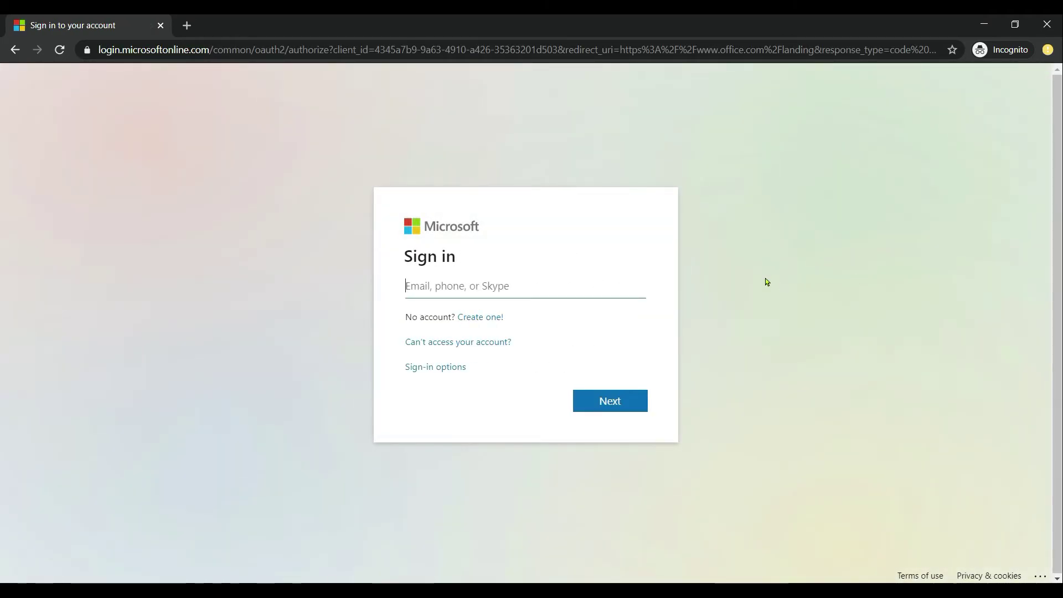
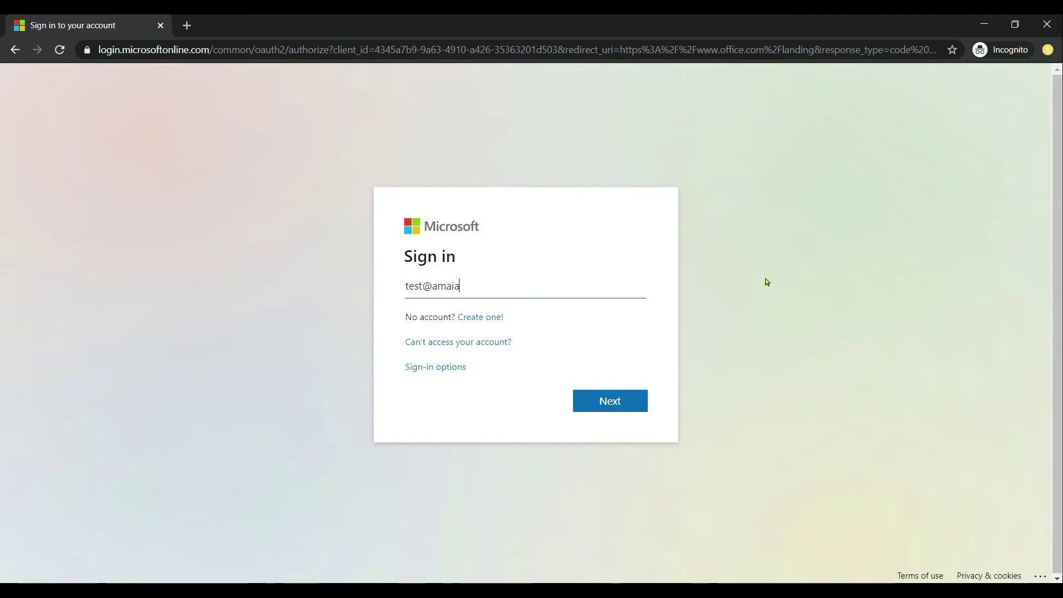
pyautogui.press('Return')
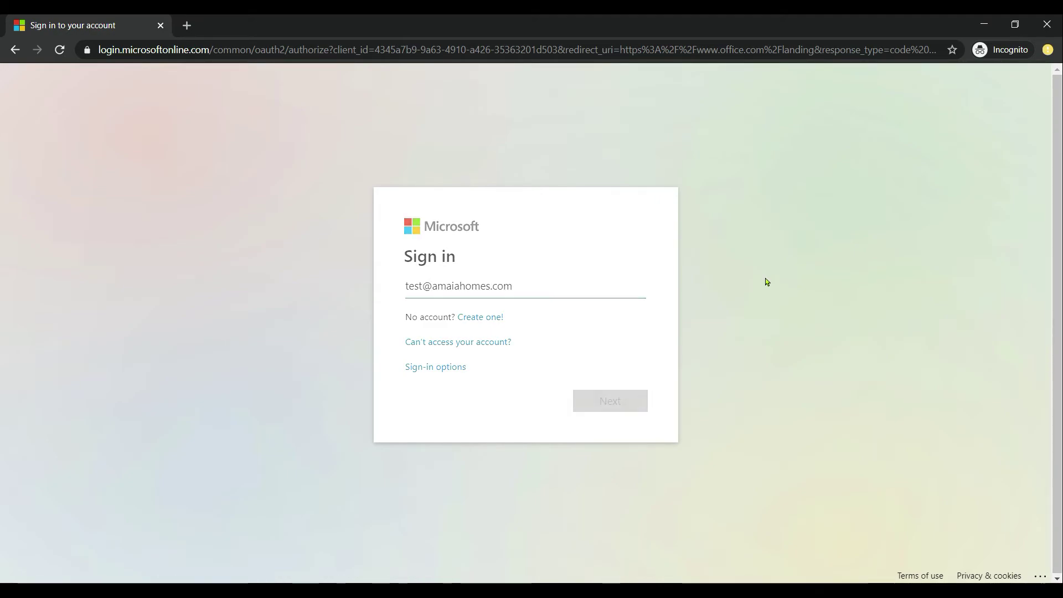
pyautogui.write('*********')
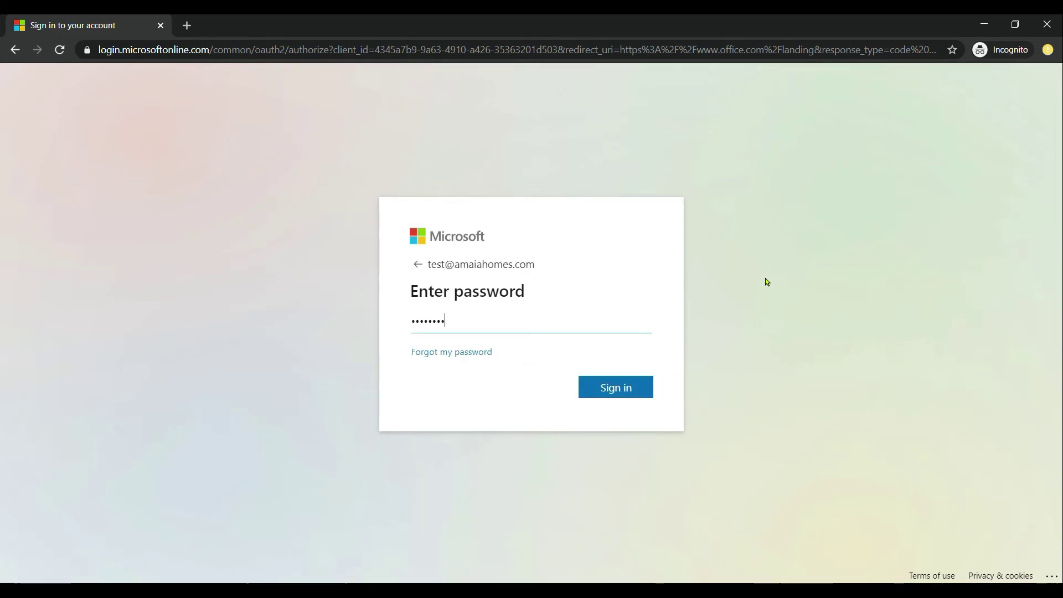
pyautogui.press('Return')
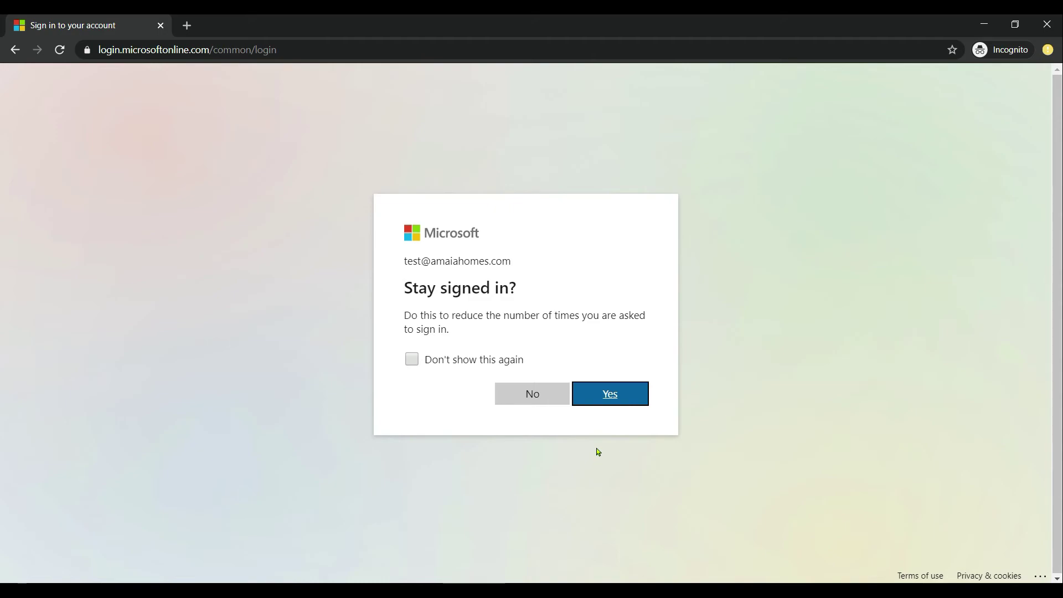
pyautogui.click(614, 400)
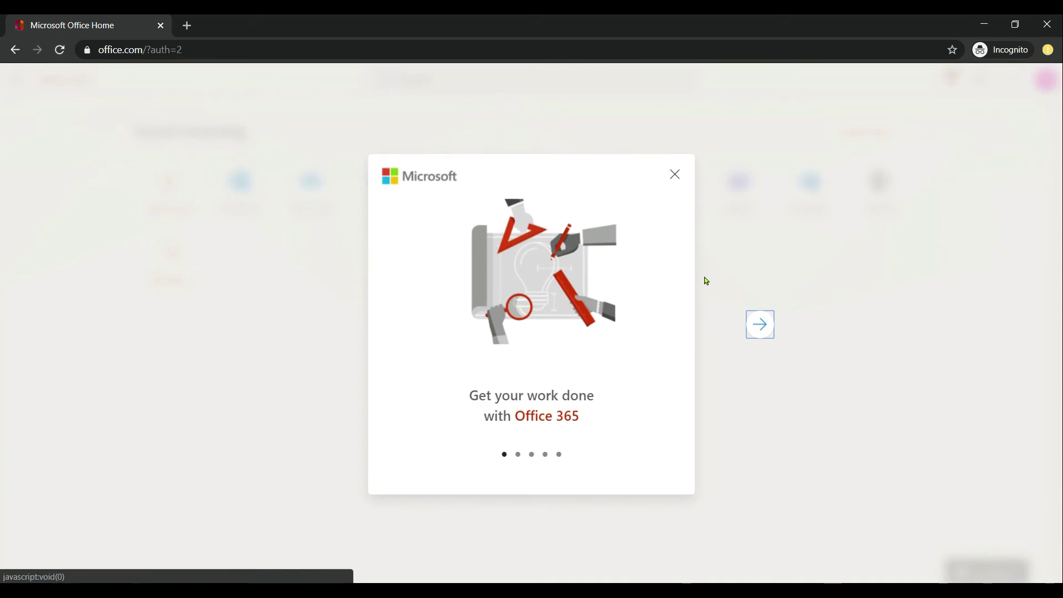
pyautogui.click(675, 175)
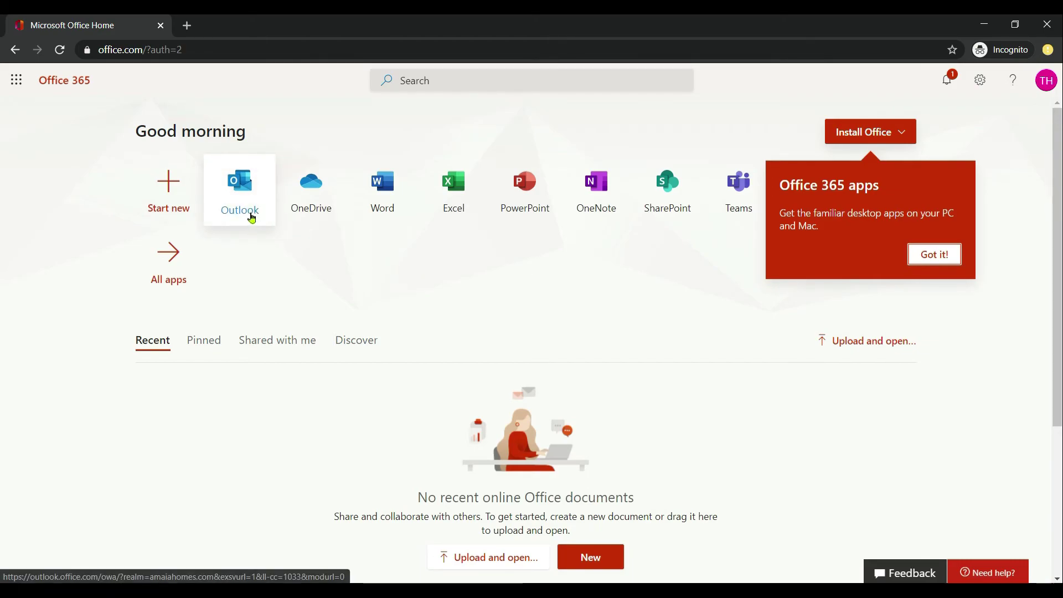
# - Open Outlook and save the time zone as (UTC-07:00) Arizona
pyautogui.click(251, 225)
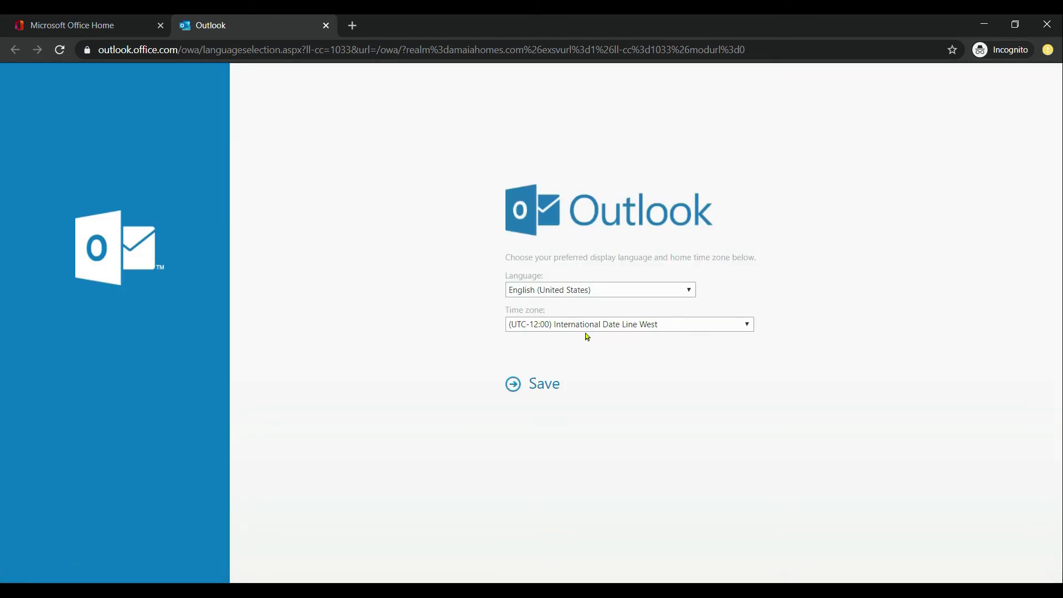
pyautogui.click(547, 383)
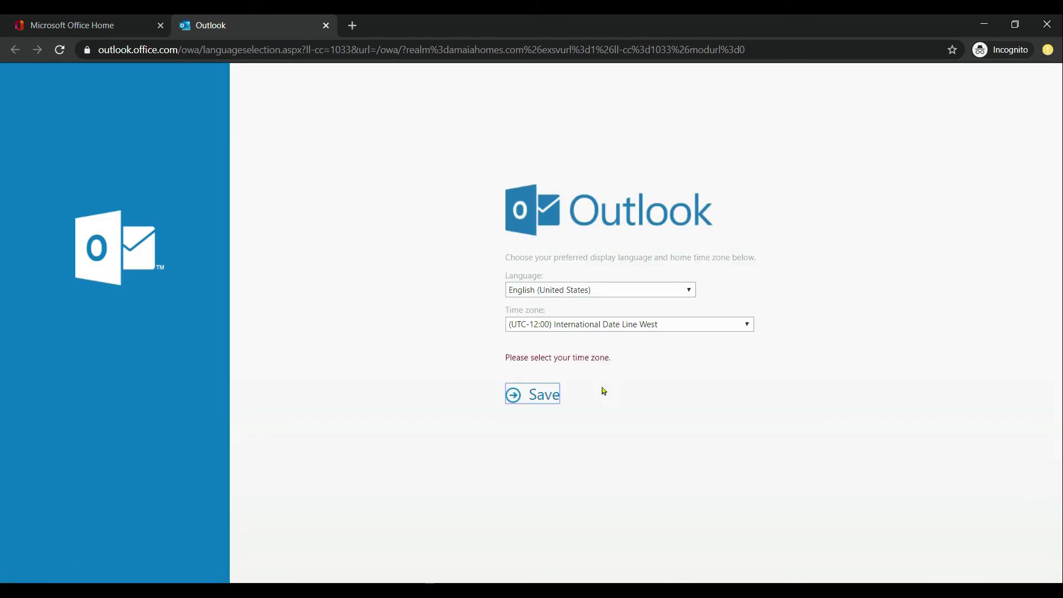
pyautogui.click(593, 328)
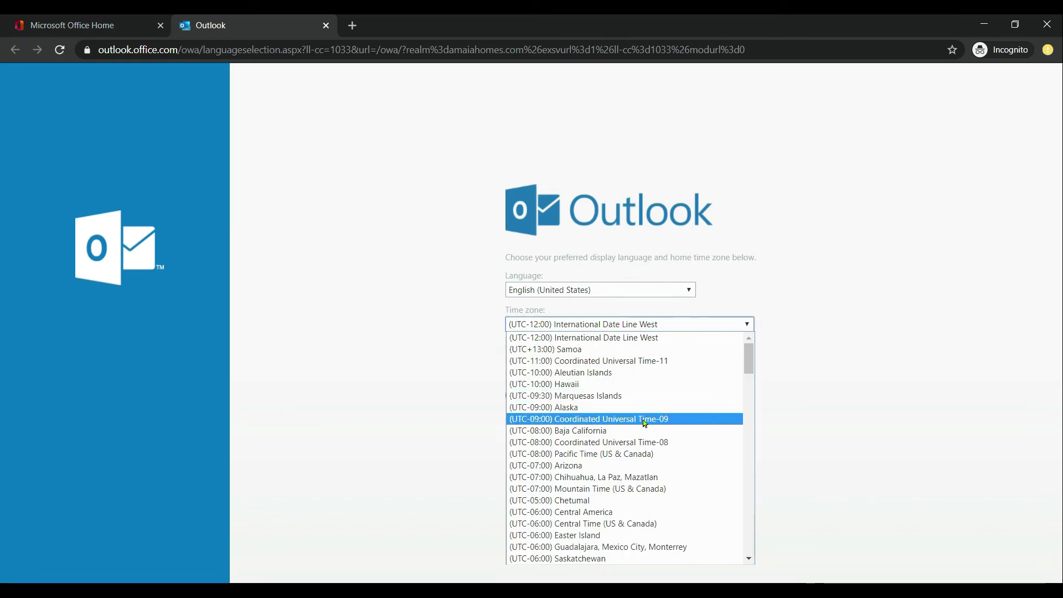
pyautogui.click(631, 466)
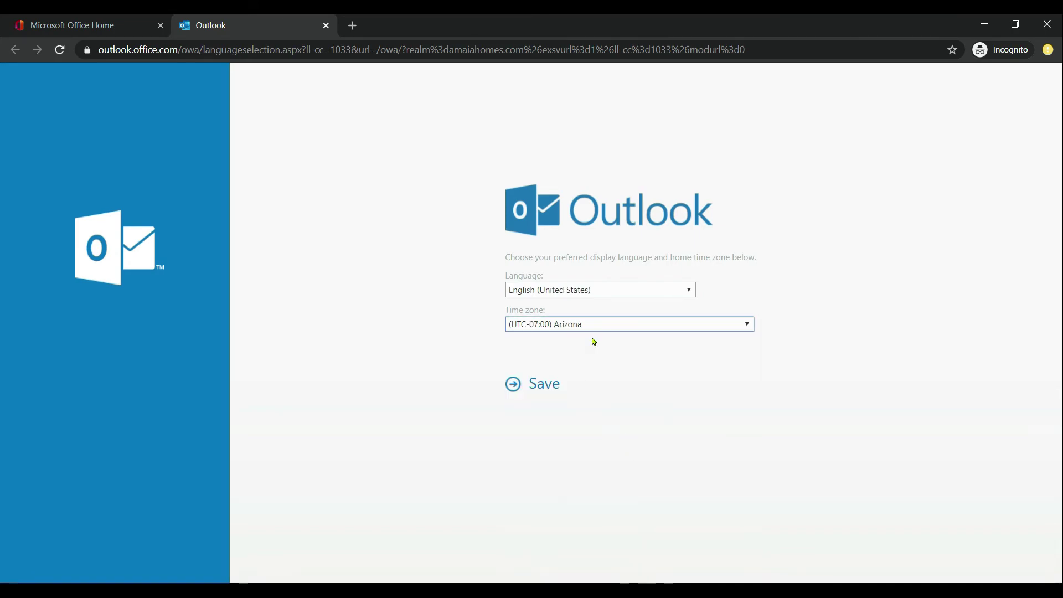
pyautogui.click(550, 384)
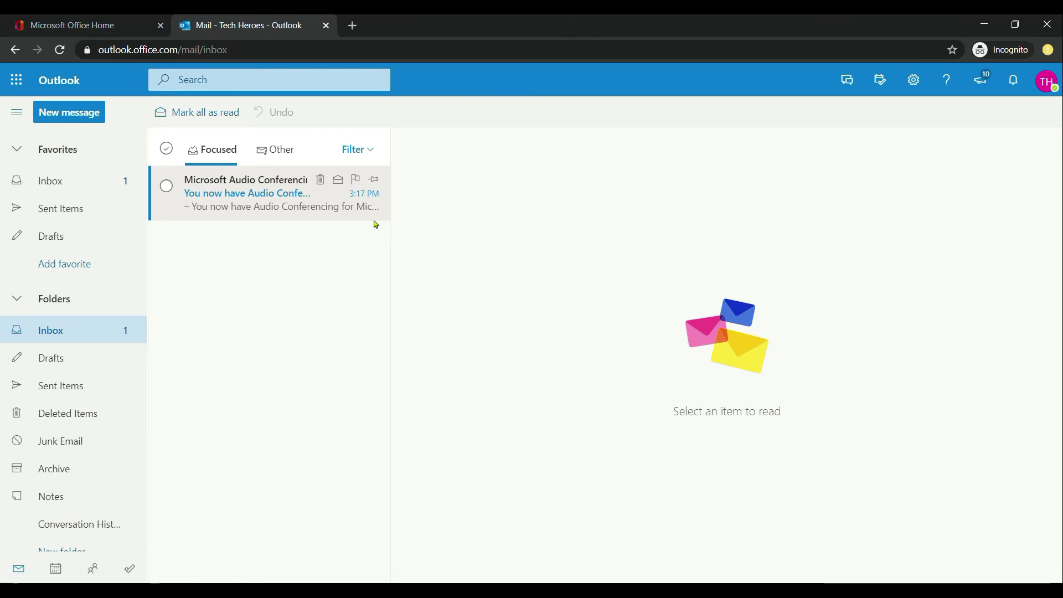
# - Open the TH profile avatar's My account panel
pyautogui.click(1046, 89)
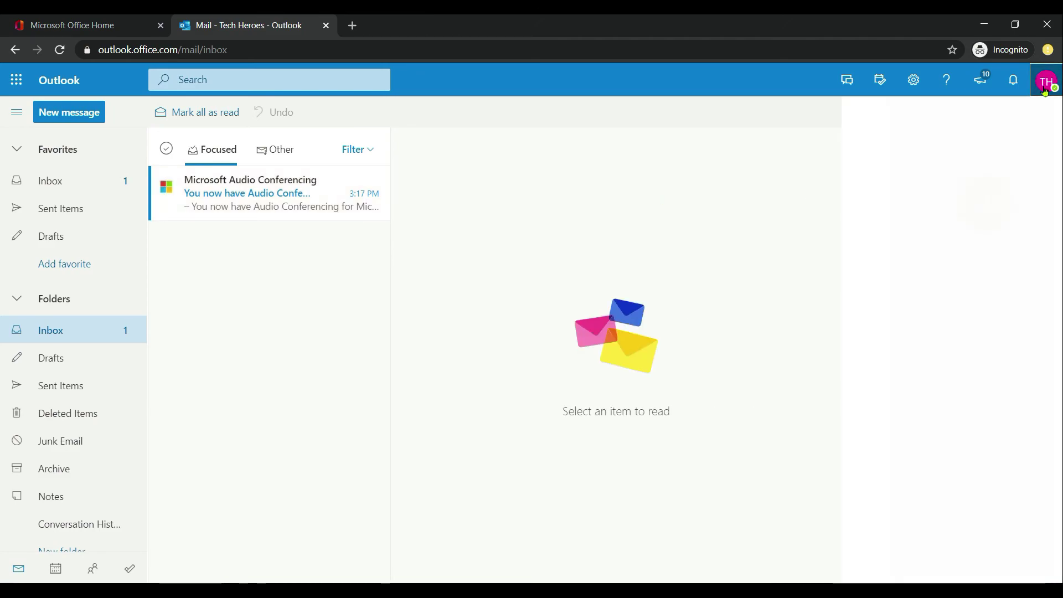